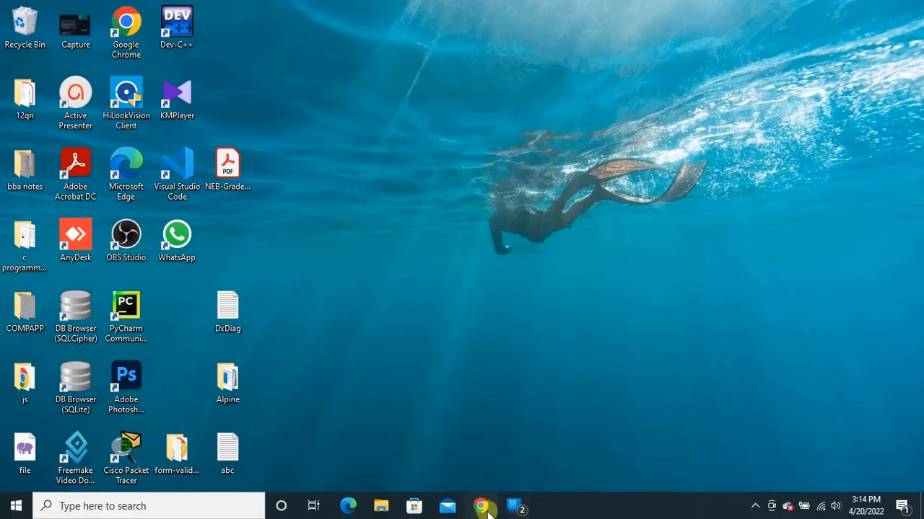
- Open Google Chrome and search the web for "download xampp"
left_click(485, 508)
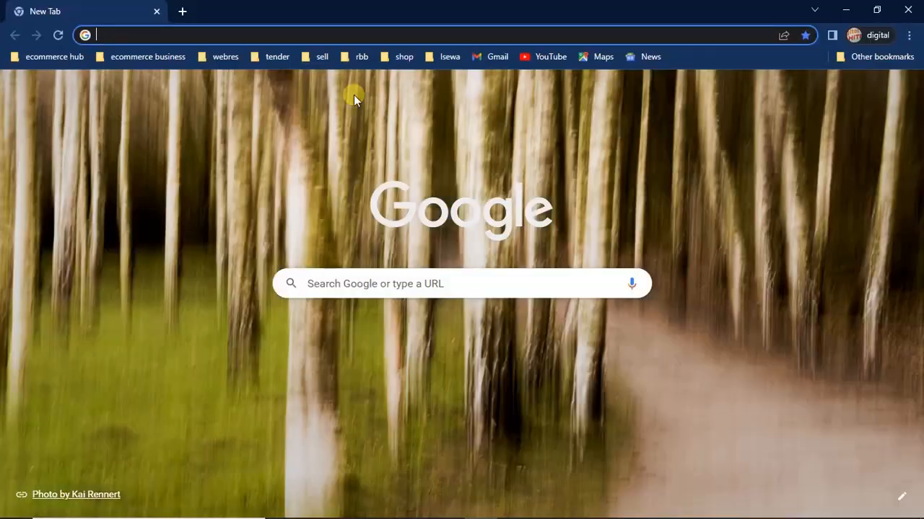
type("xam")
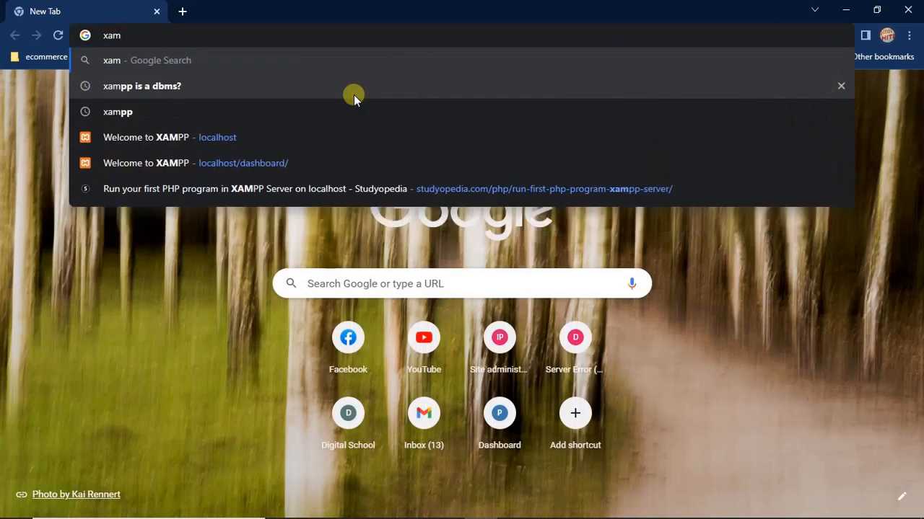
left_click(171, 137)
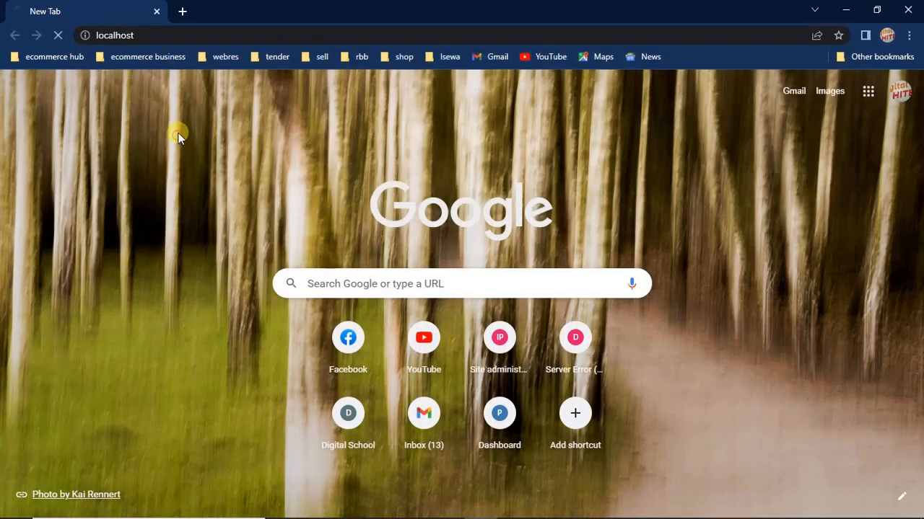
left_click(149, 36)
type("downlo")
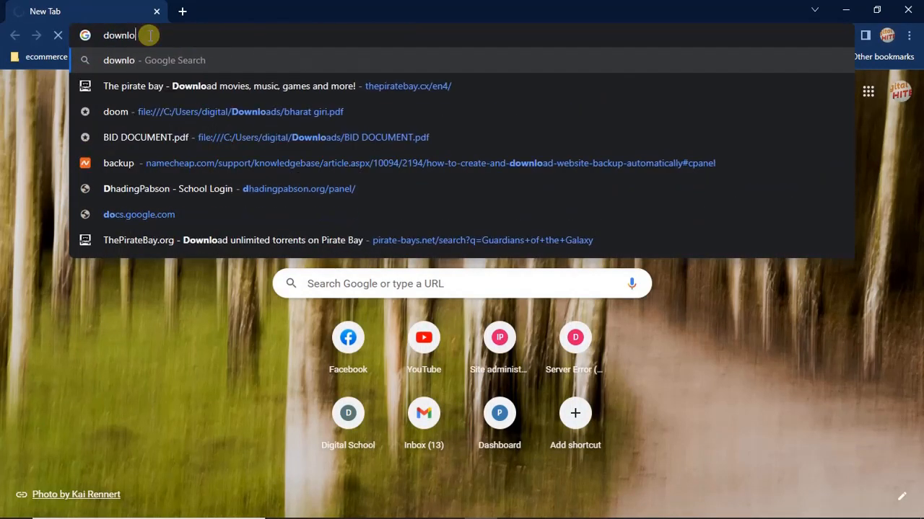
type("ad xam")
key("Return")
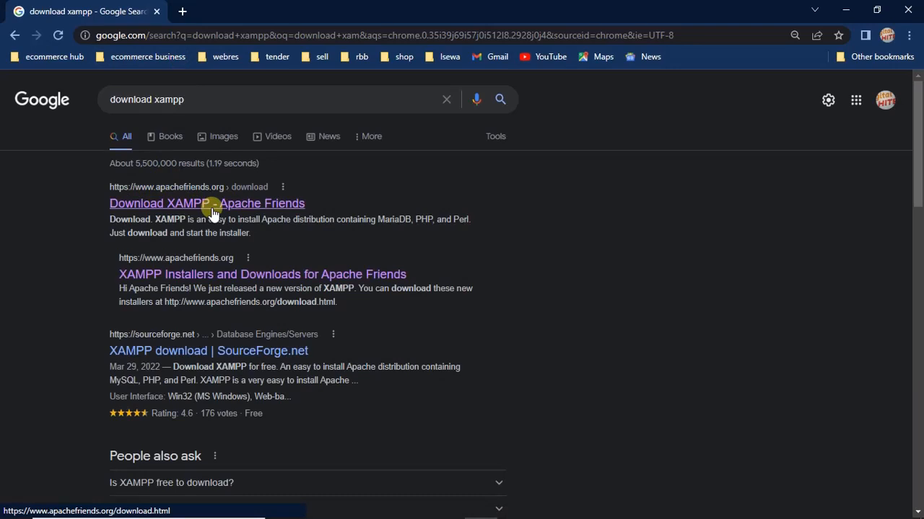
- Open the Apache Friends download page and download the 64-bit XAMPP for Windows installer, version 8.1.4 / PHP 8.1.4
left_click(211, 209)
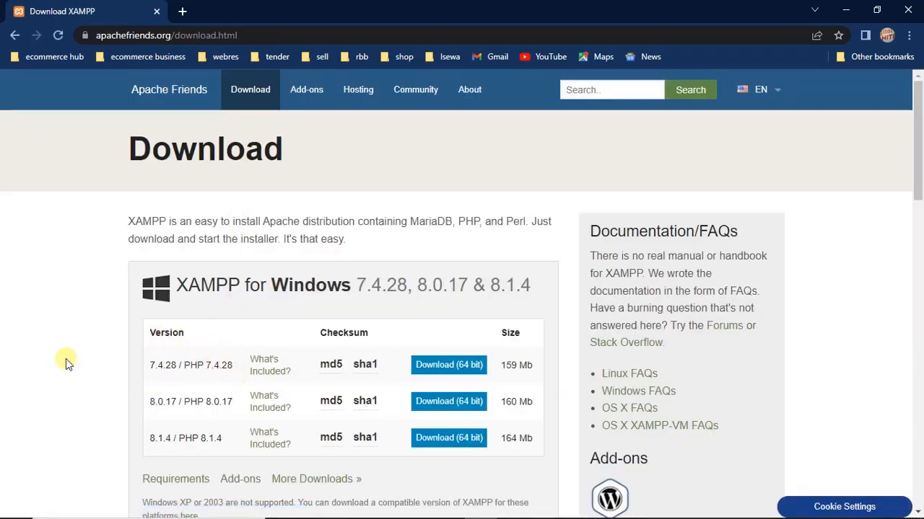
scroll(65, 358, "down", 1)
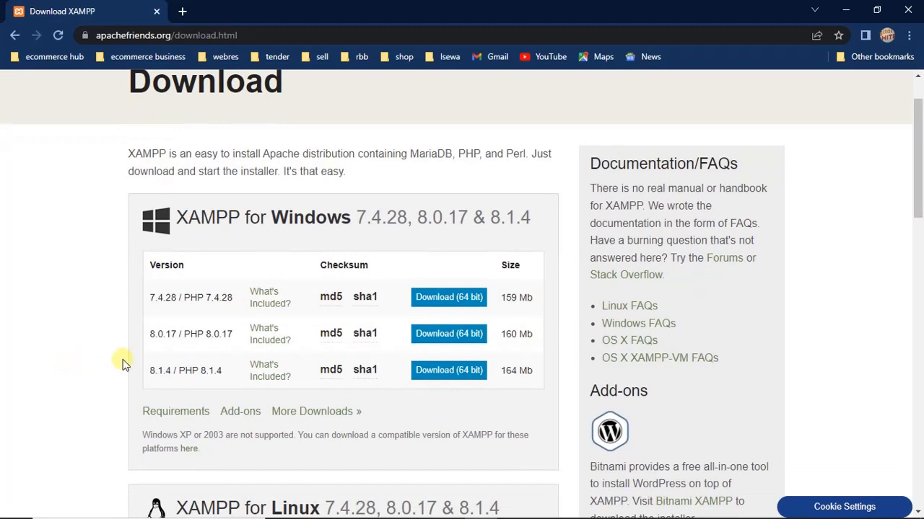
scroll(123, 360, "down", 1)
scroll(122, 364, "down", 2)
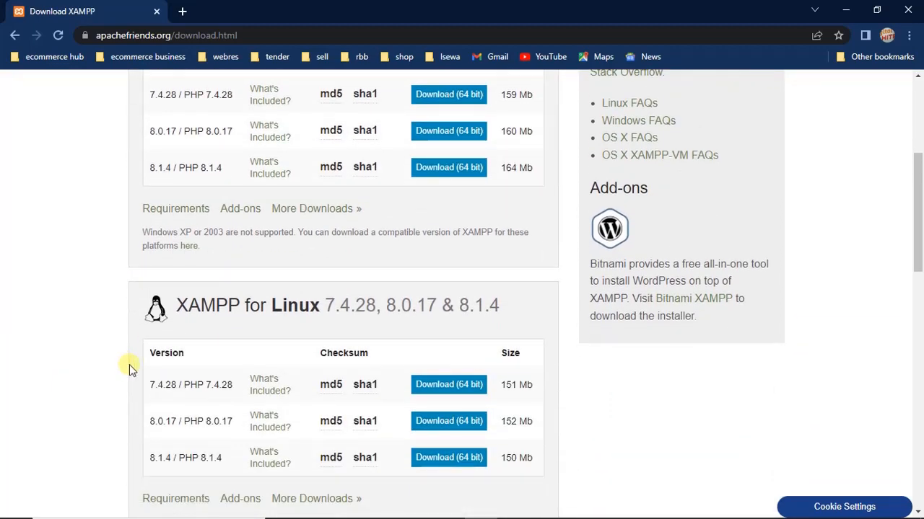
scroll(189, 344, "up", 3)
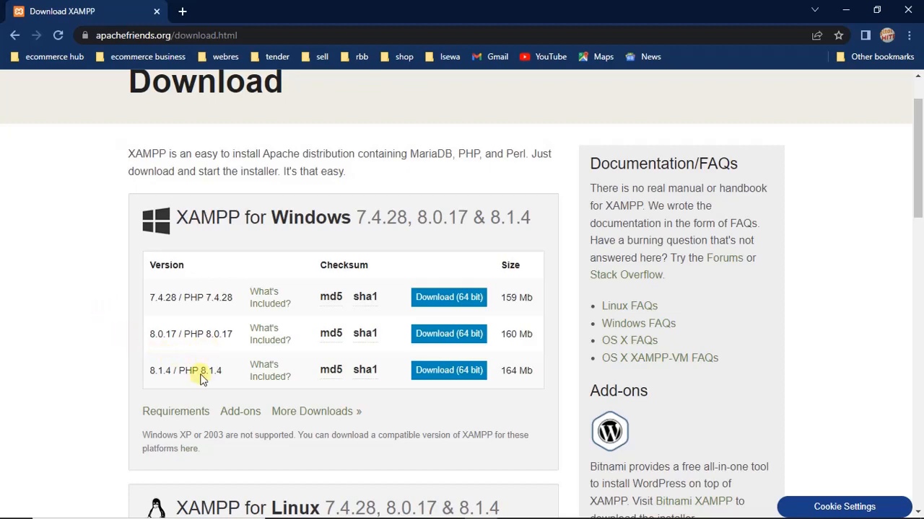
left_click(442, 371)
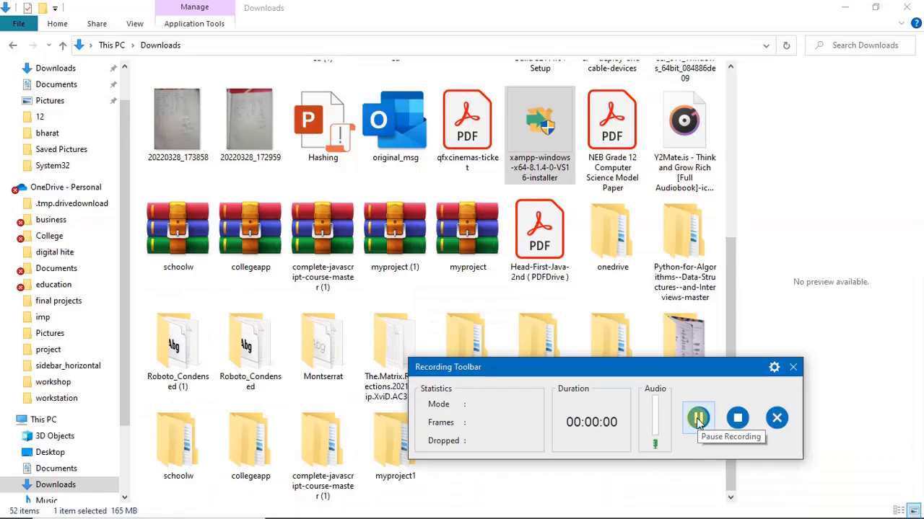
left_click(687, 420)
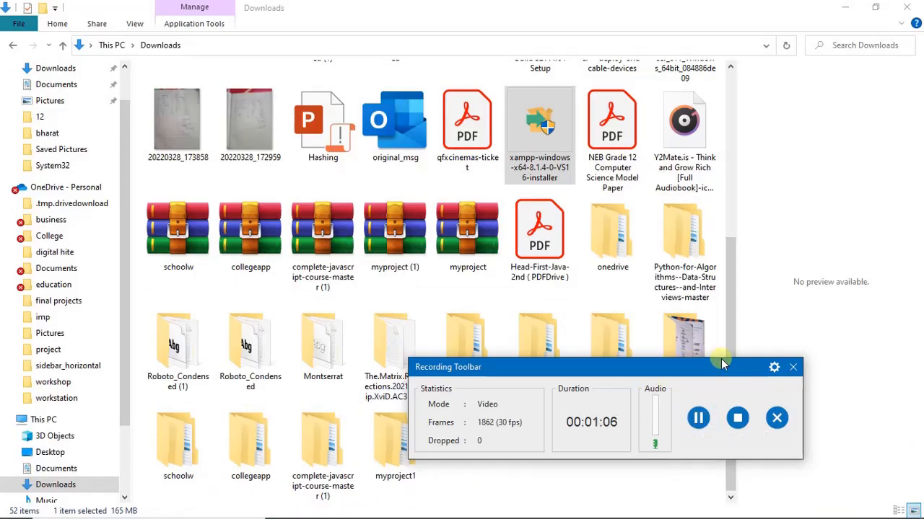
left_click_drag(720, 363, 736, 425)
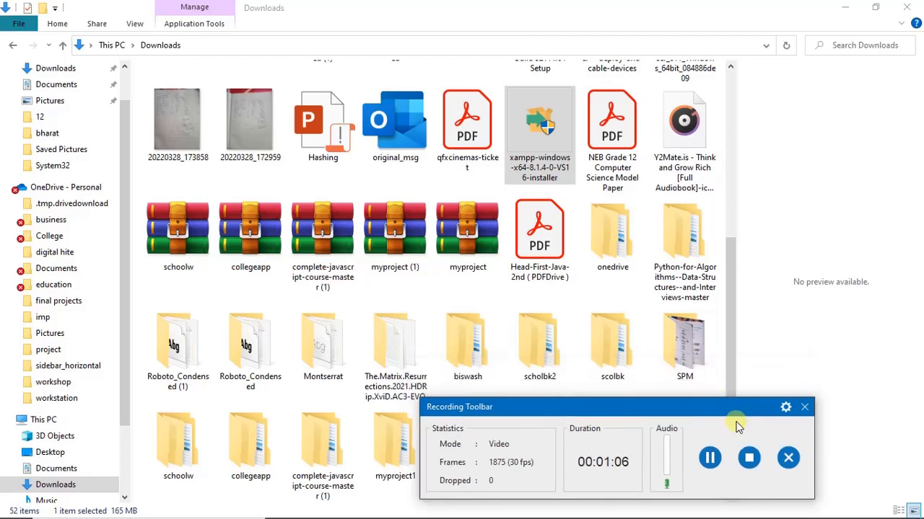
- Launch xampp-windows-x64-8.1.4-0-VS16-installer from the Downloads folder and close the File Explorer window
left_click(547, 137)
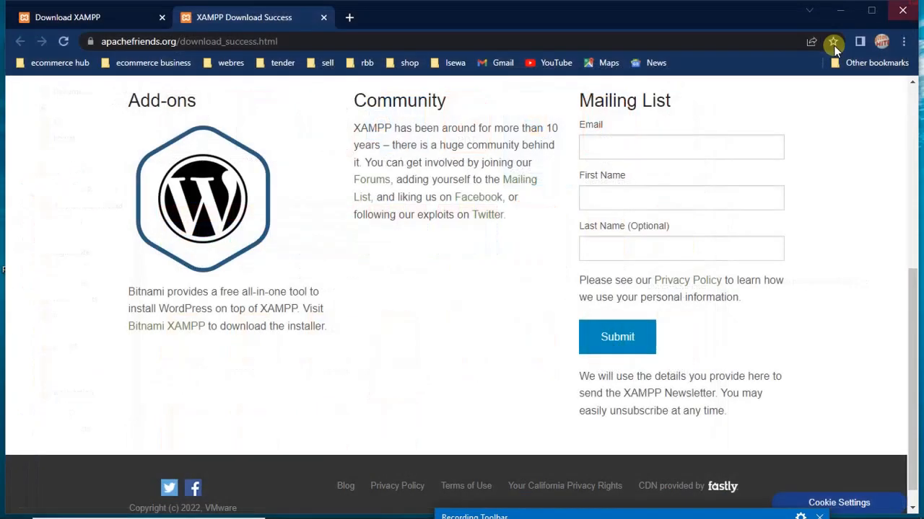
left_click(906, 6)
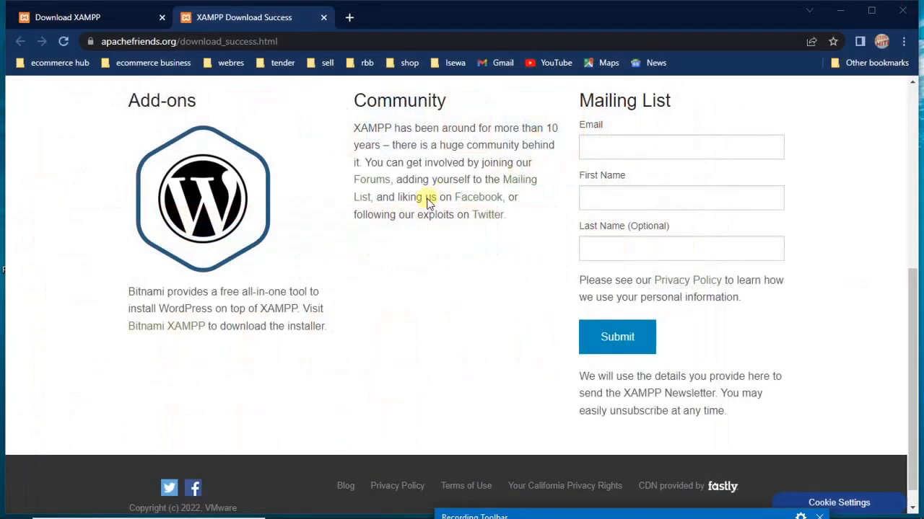
- Close the XAMPP Download Success page and maximize the browser window showing the Download XAMPP page
scroll(324, 169, "up", 4)
left_click(322, 18)
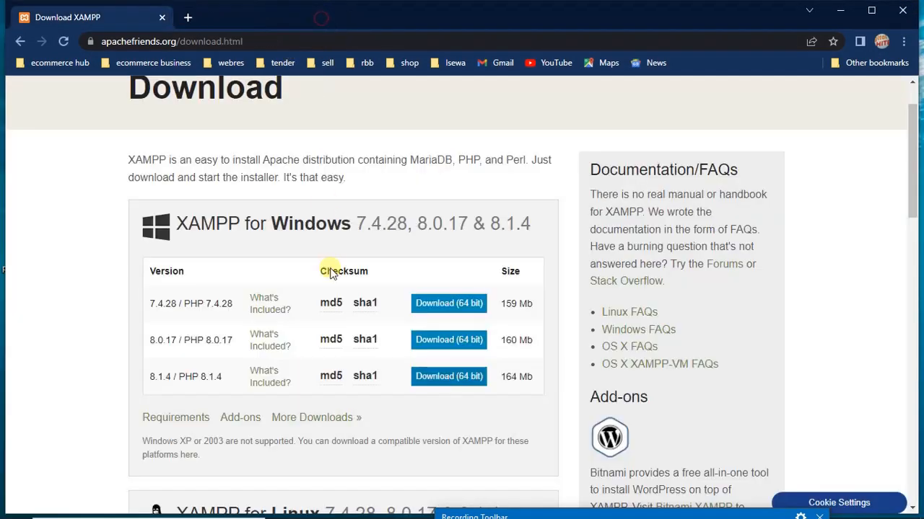
left_click(870, 11)
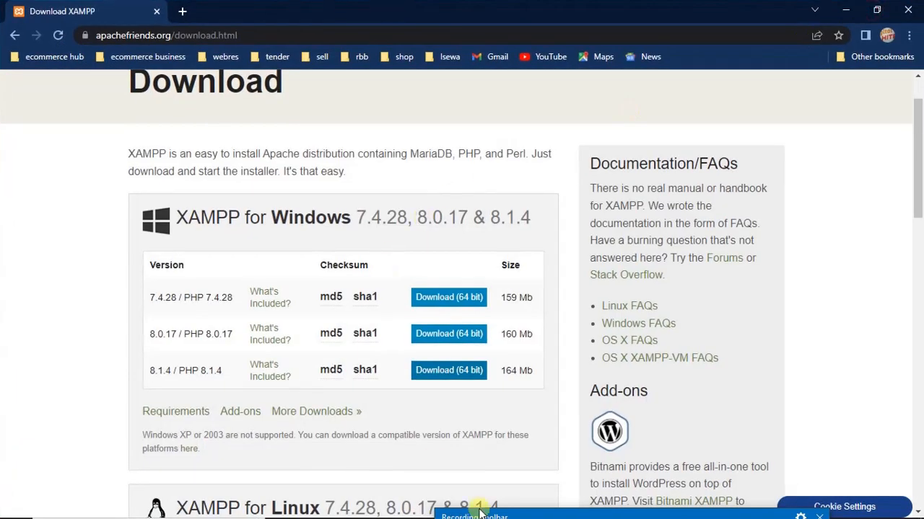
key("alt+Tab")
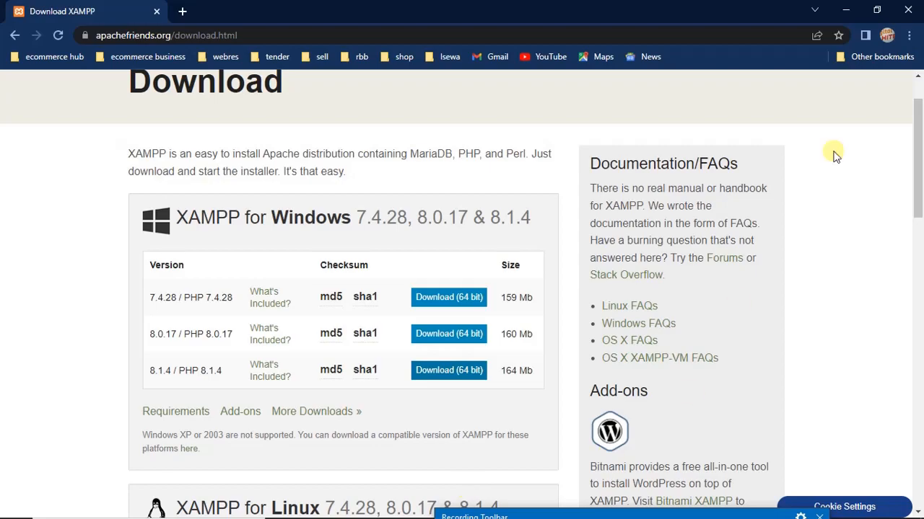
left_click(845, 10)
right_click(546, 126)
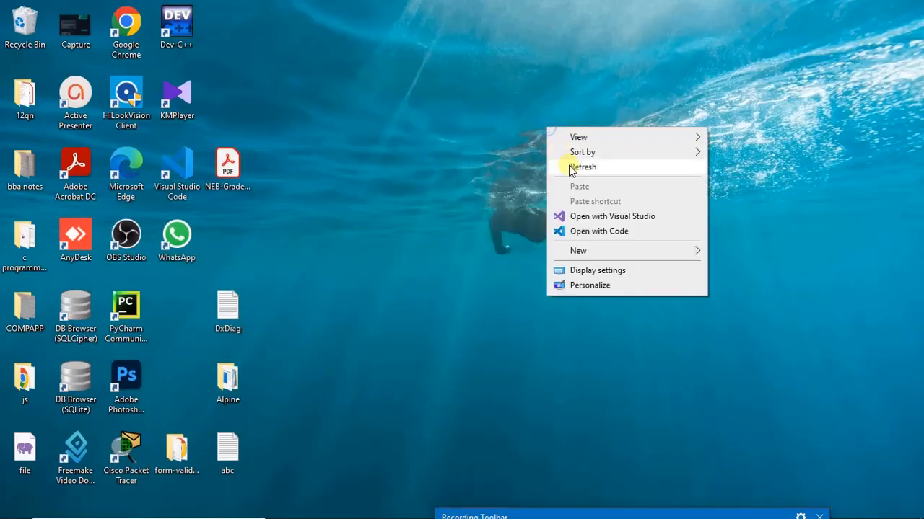
left_click(575, 168)
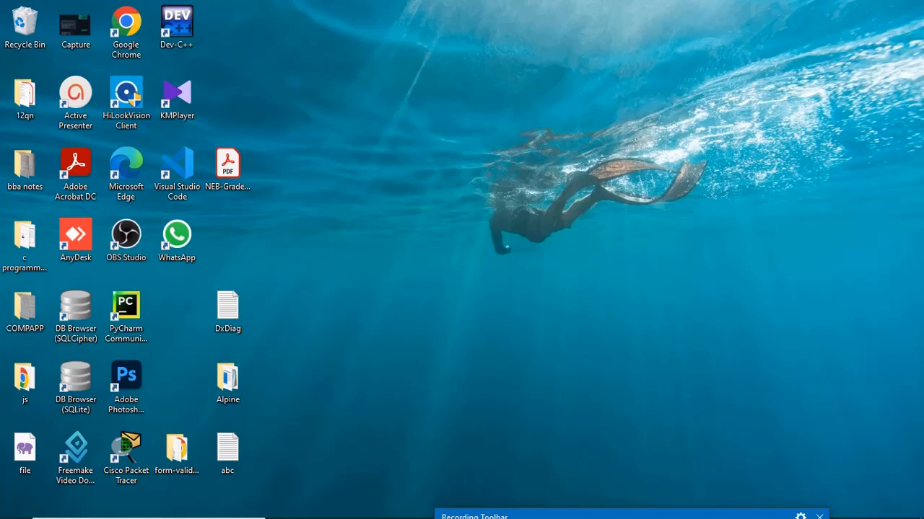
key("alt+Tab")
key("alt+Tab")
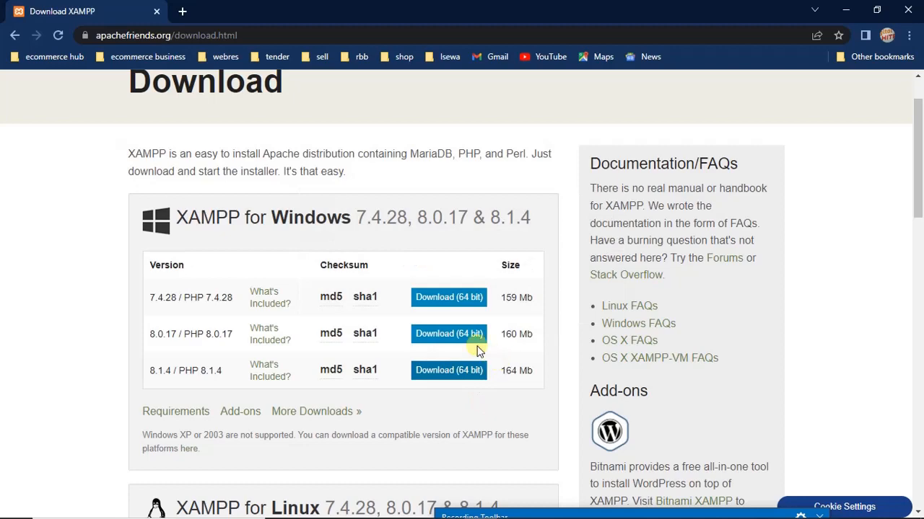
key("alt+Tab")
key("alt+Tab")
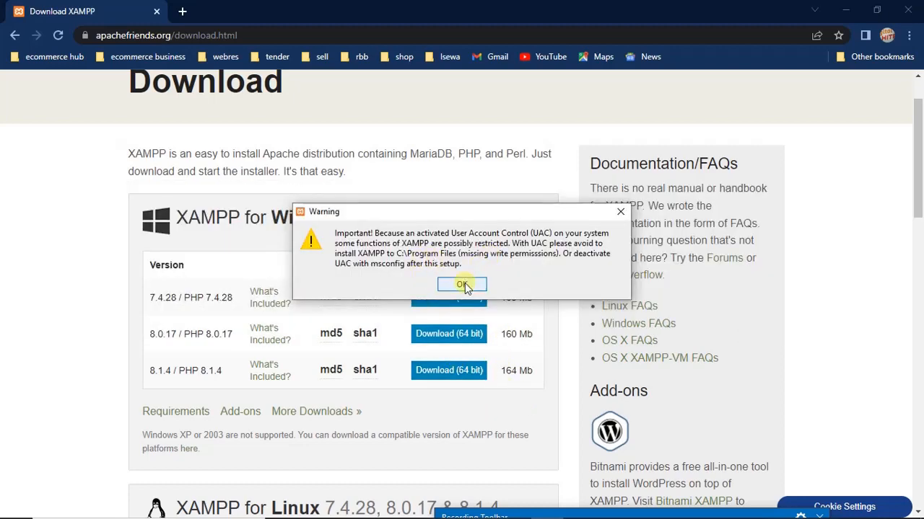
- Acknowledge the User Account Control warning and proceed through the XAMPP setup with all components selected
left_click(463, 284)
left_click(546, 400)
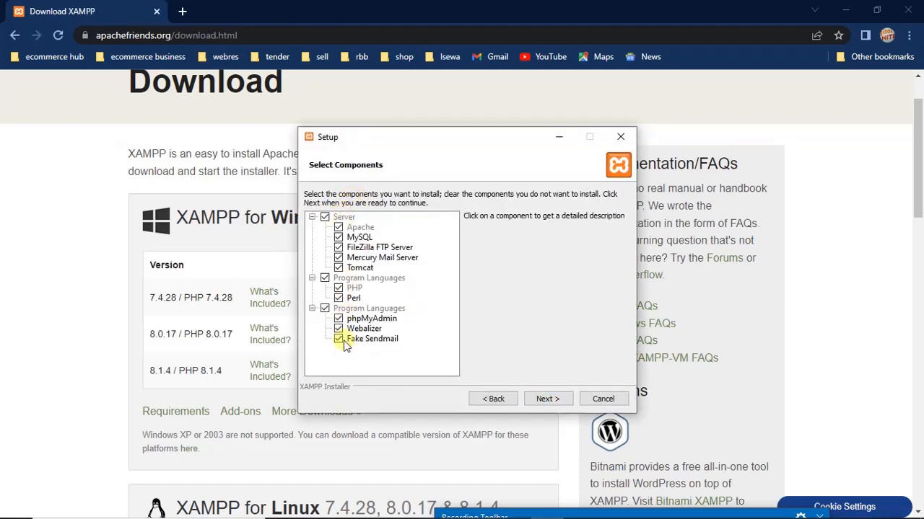
left_click(547, 399)
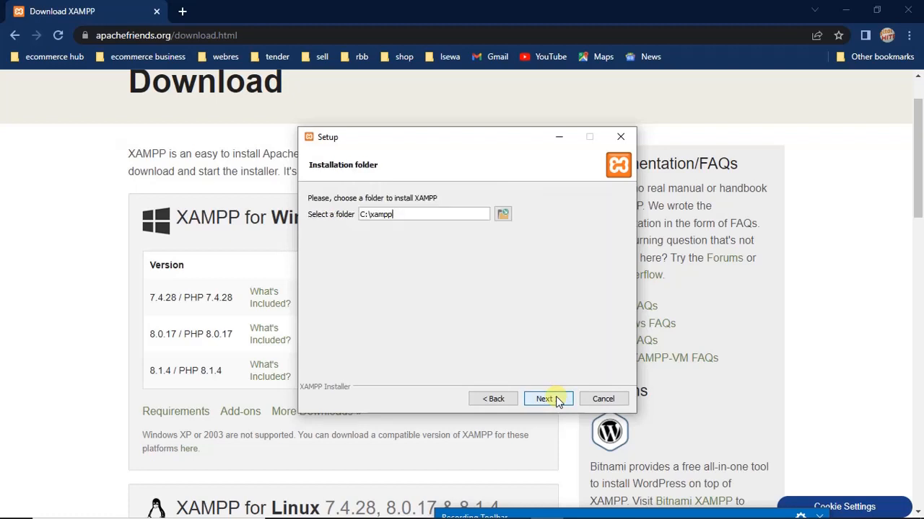
- Try to use C:\xampp as the XAMPP installation folder
left_click(545, 398)
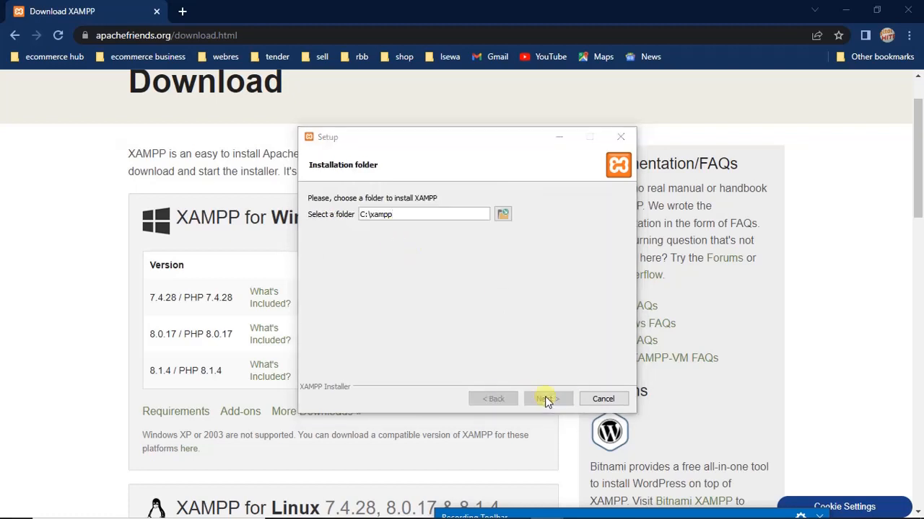
left_click(459, 270)
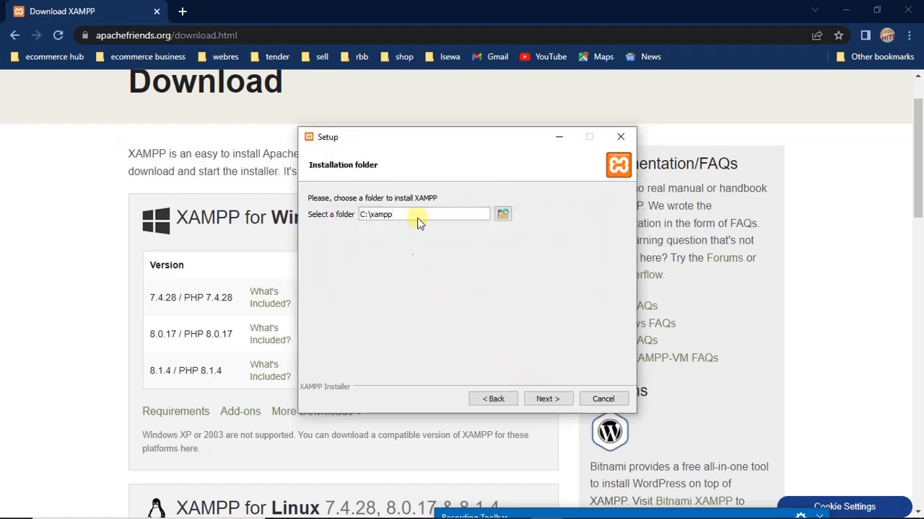
left_click(546, 399)
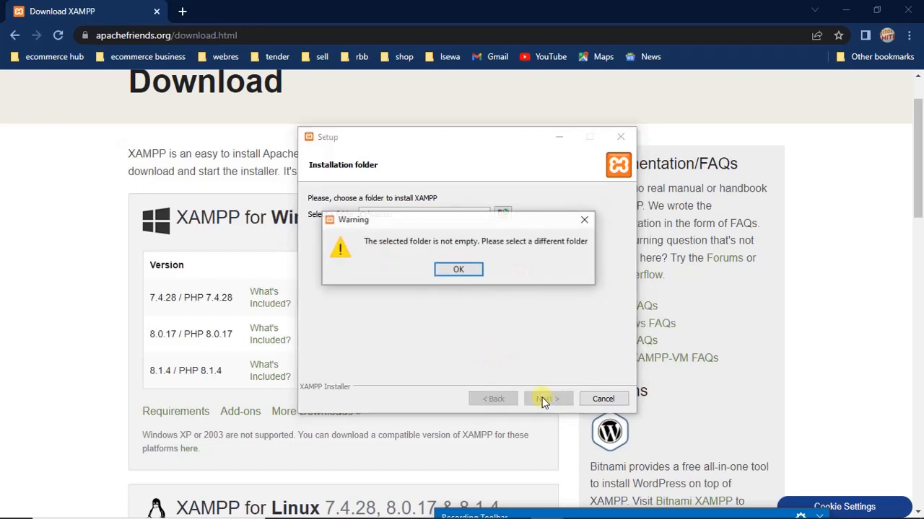
left_click(459, 270)
- Set the XAMPP installation folder to C:\xampp1 and continue the setup
left_click(414, 220)
type("1")
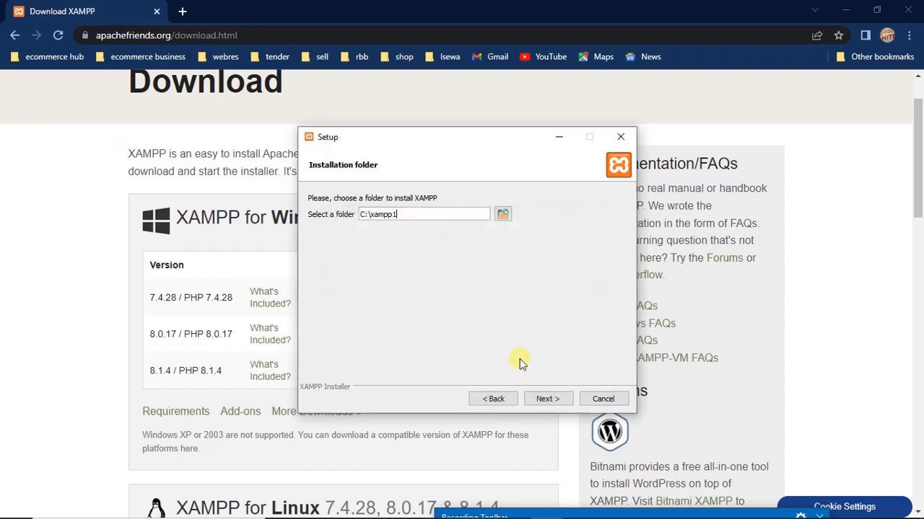
left_click(547, 401)
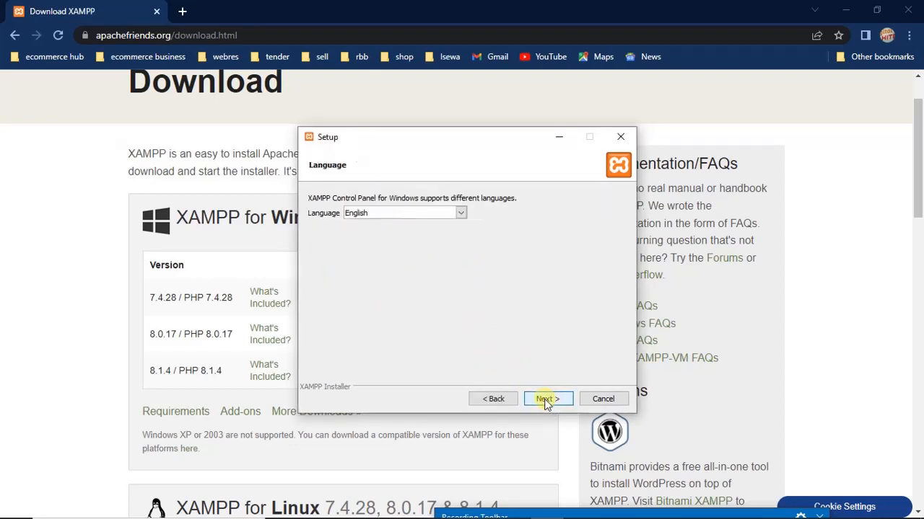
- Keep English as the control panel language and the Bitnami option enabled, and start installing XAMPP
left_click(547, 401)
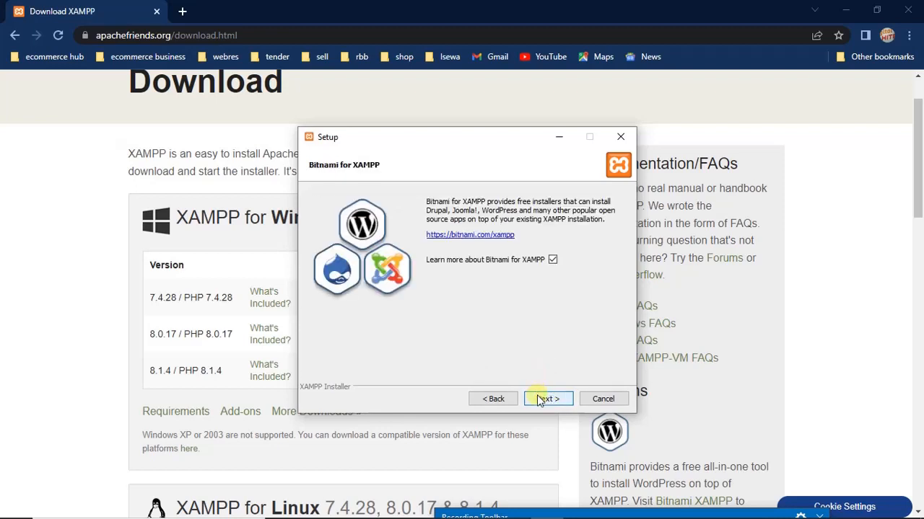
left_click(547, 402)
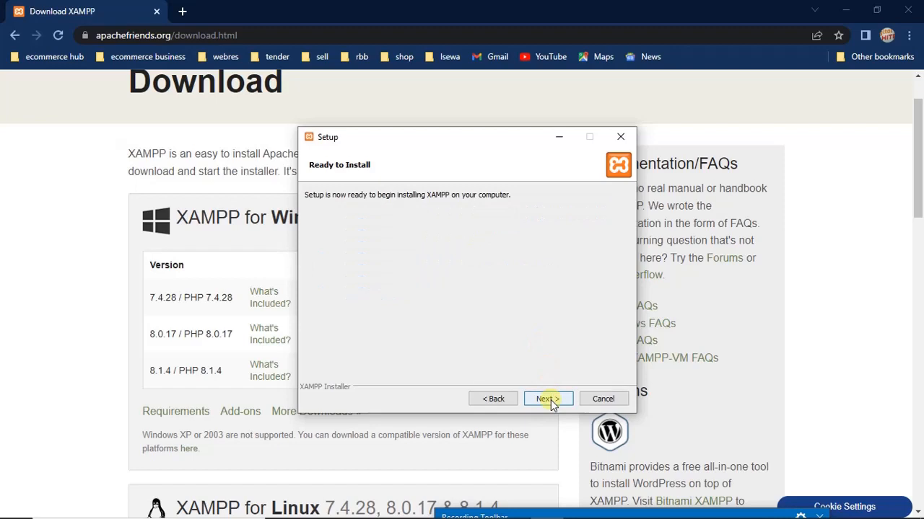
left_click(548, 399)
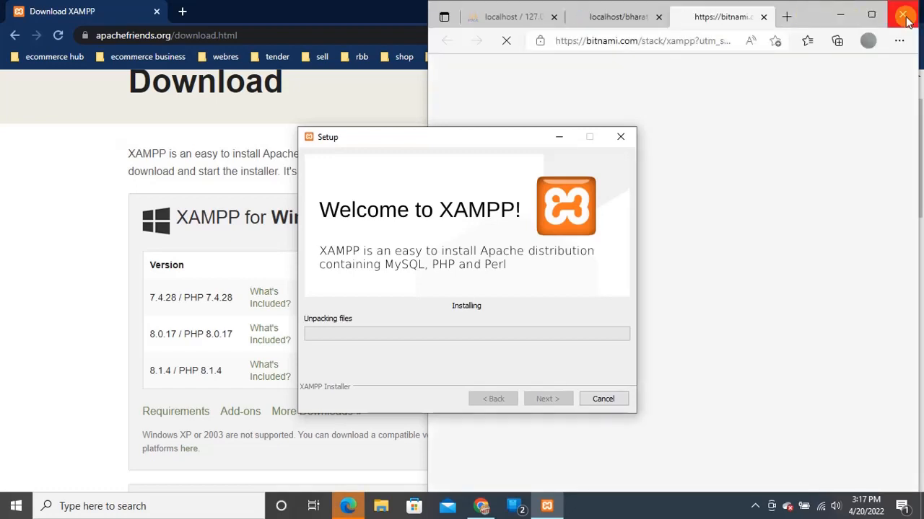
- Close the browser window with the Bitnami page and move the Setup window slightly up and to the left
left_click(905, 17)
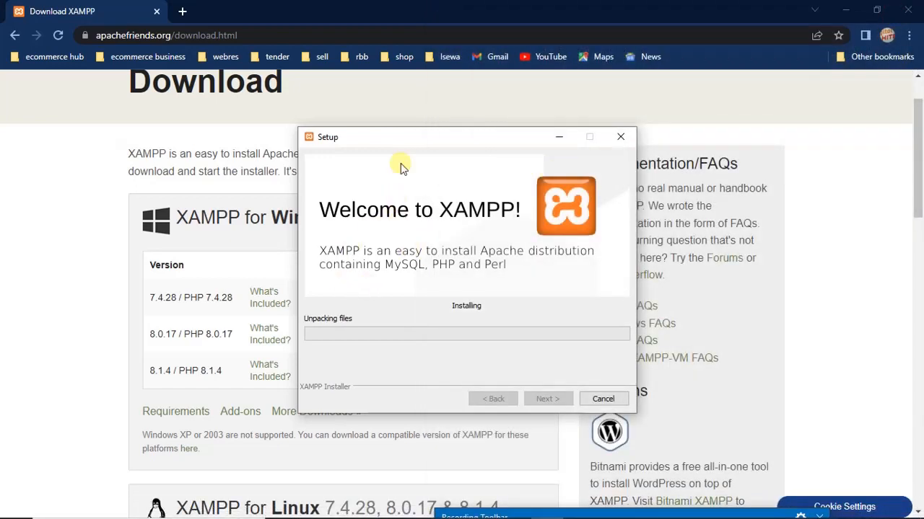
left_click_drag(422, 139, 398, 119)
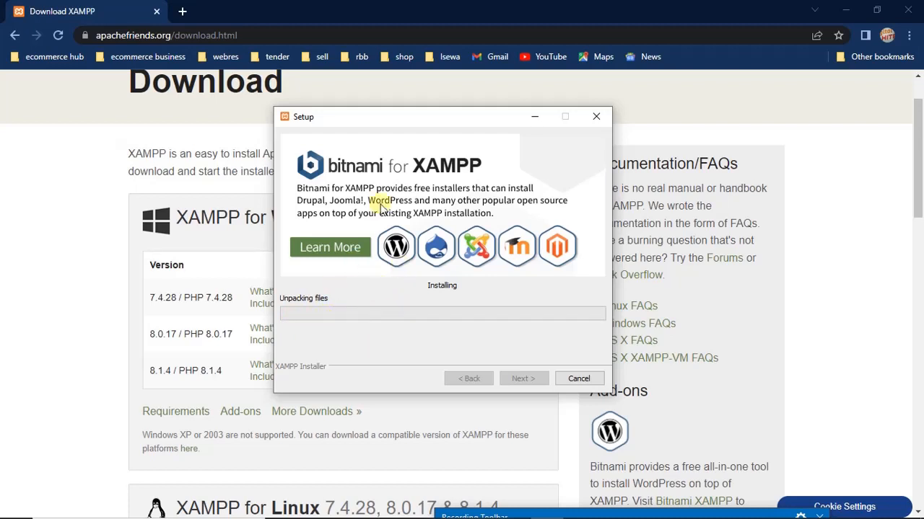
left_click_drag(422, 122, 405, 115)
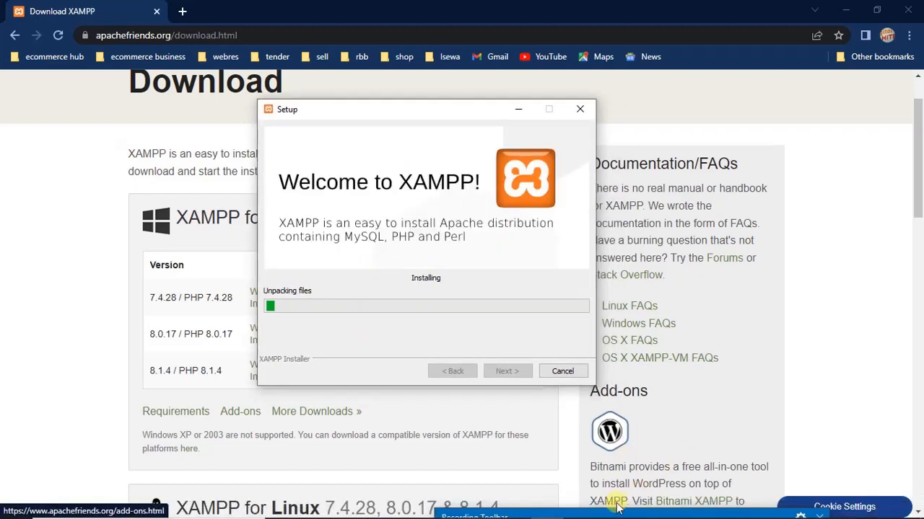
left_click_drag(616, 517, 673, 256)
left_click(779, 308)
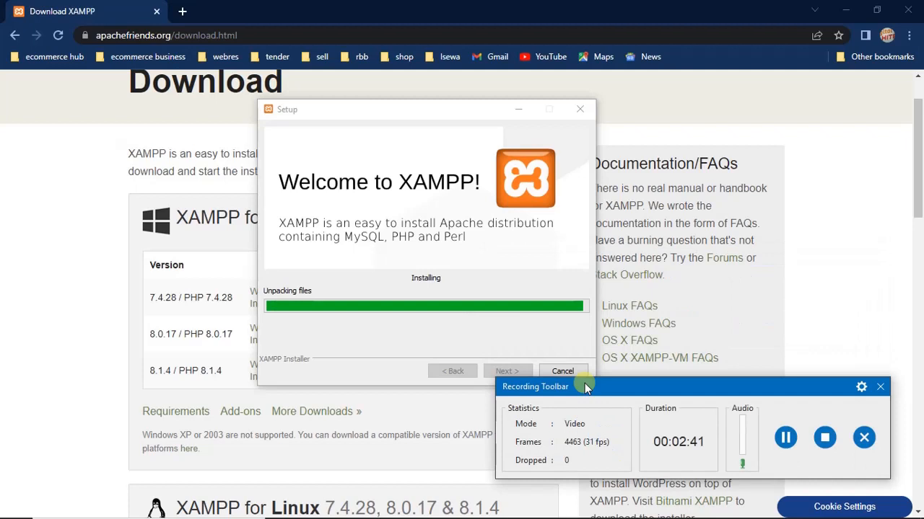
left_click_drag(601, 384, 625, 482)
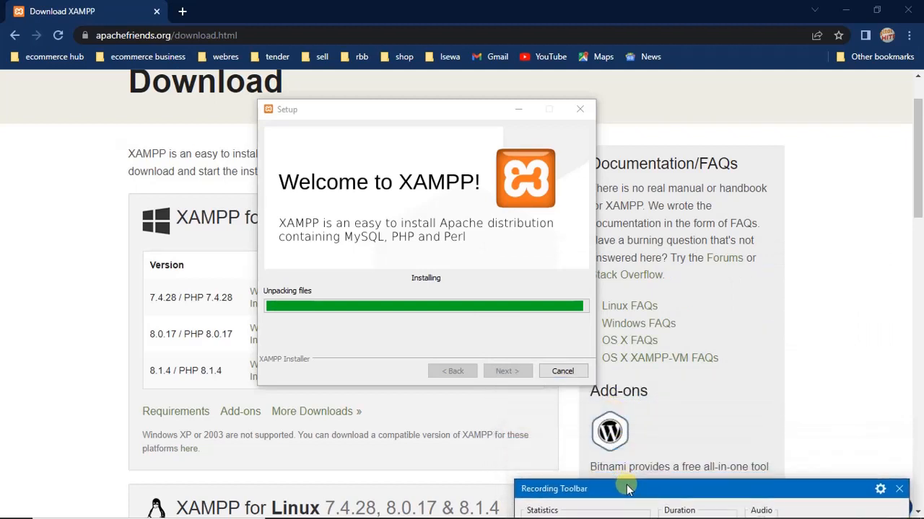
key("alt+Tab")
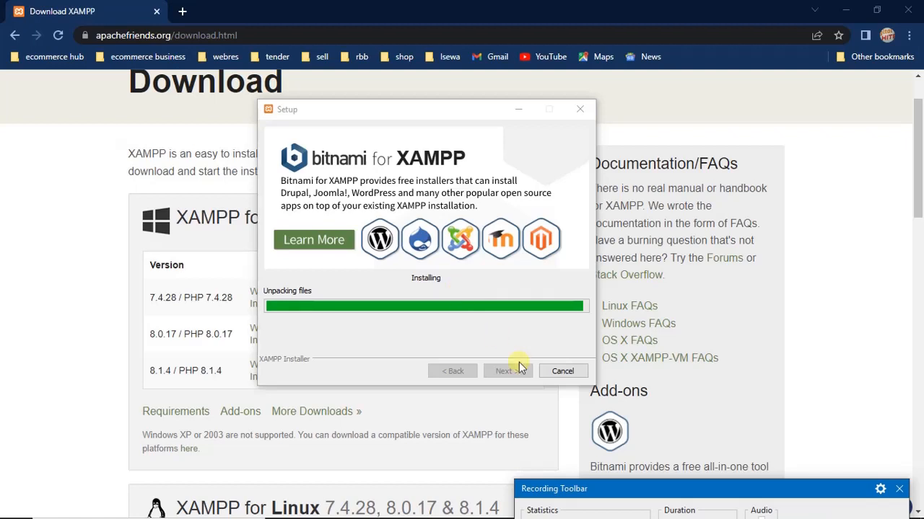
left_click_drag(580, 492, 604, 433)
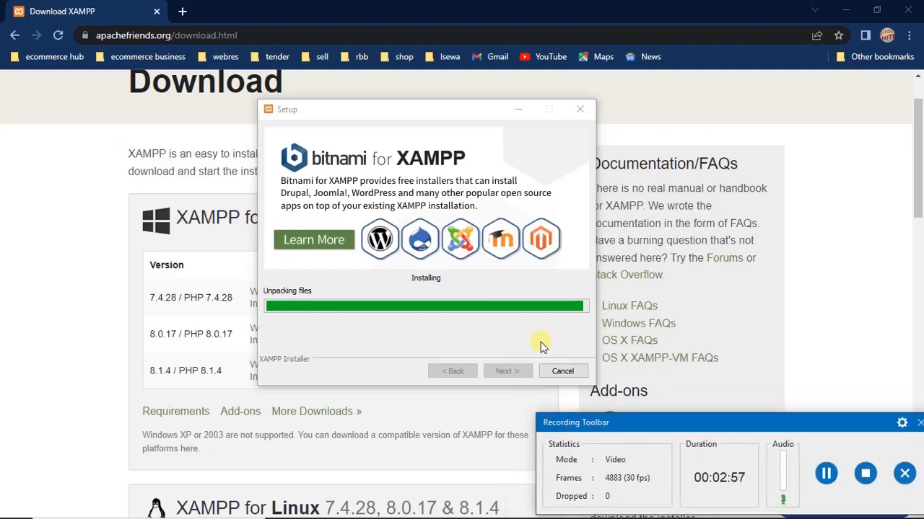
left_click(545, 287)
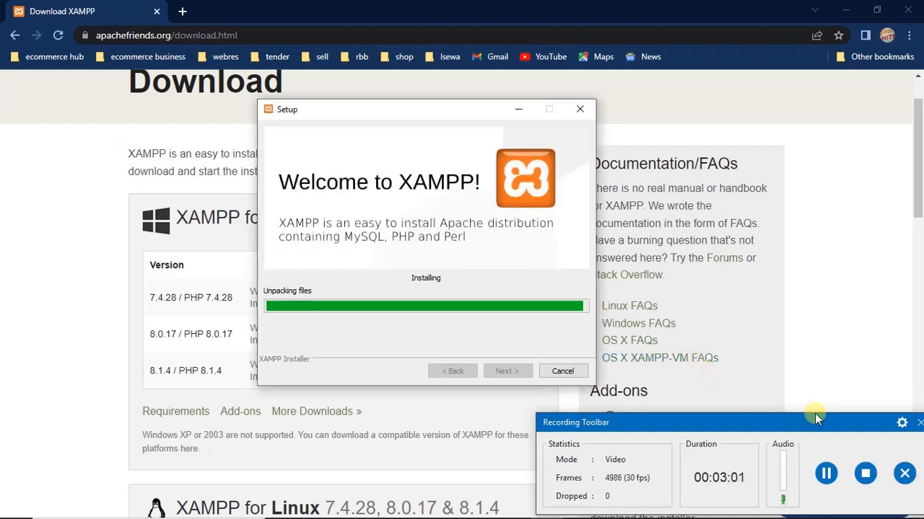
left_click(823, 477)
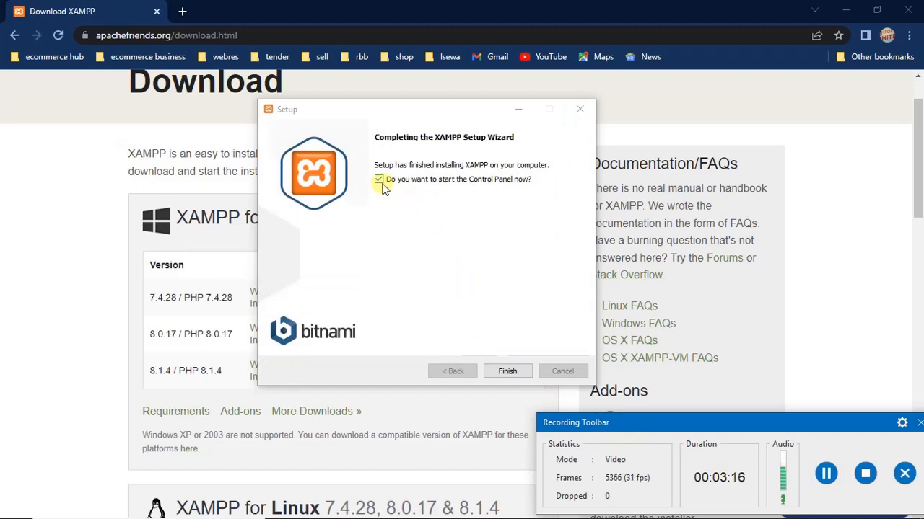
- Finish the XAMPP setup wizard, keeping the option to start the Control Panel now enabled
left_click(507, 371)
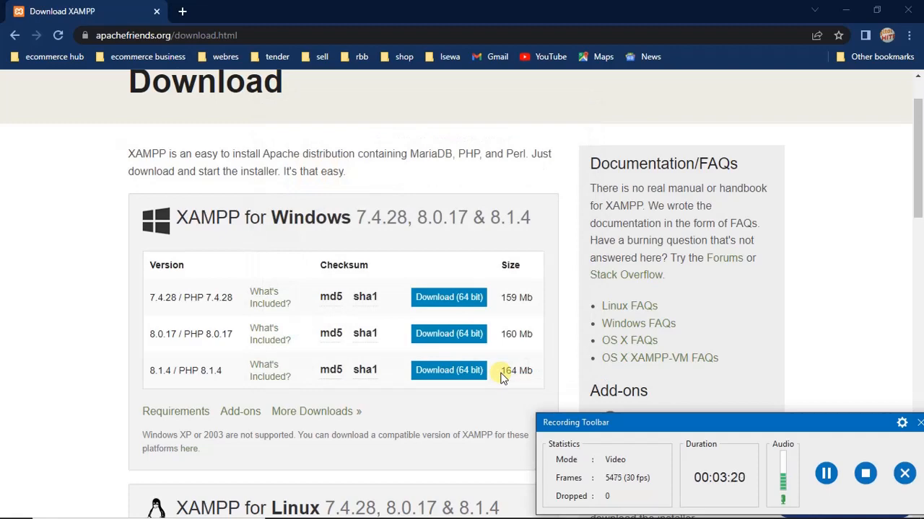
- Close the browser with the XAMPP download page and move the XAMPP Control Panel toward the middle of the desktop
left_click(907, 12)
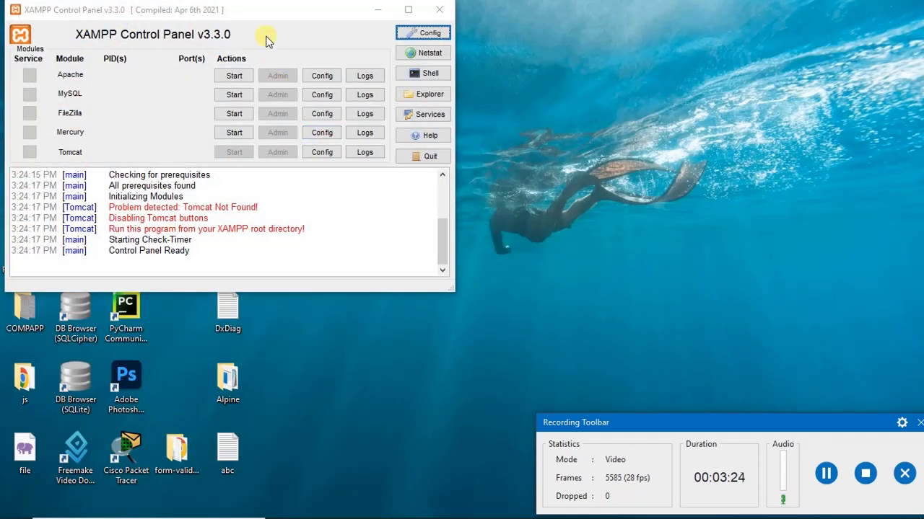
left_click_drag(274, 10, 460, 82)
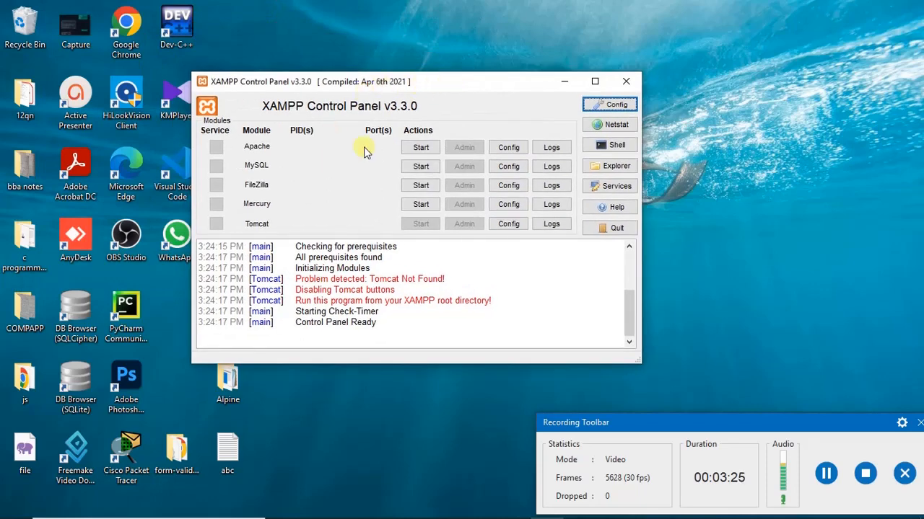